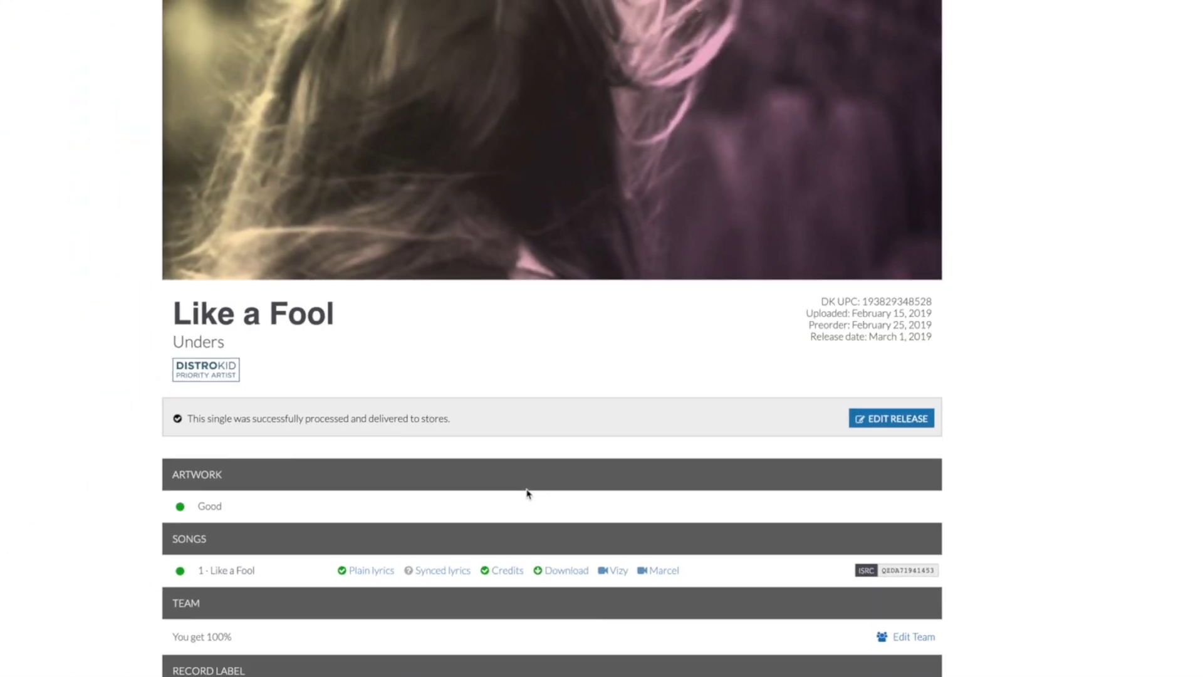
pyautogui.scroll(-8, 527, 494)
pyautogui.scroll(3, 527, 494)
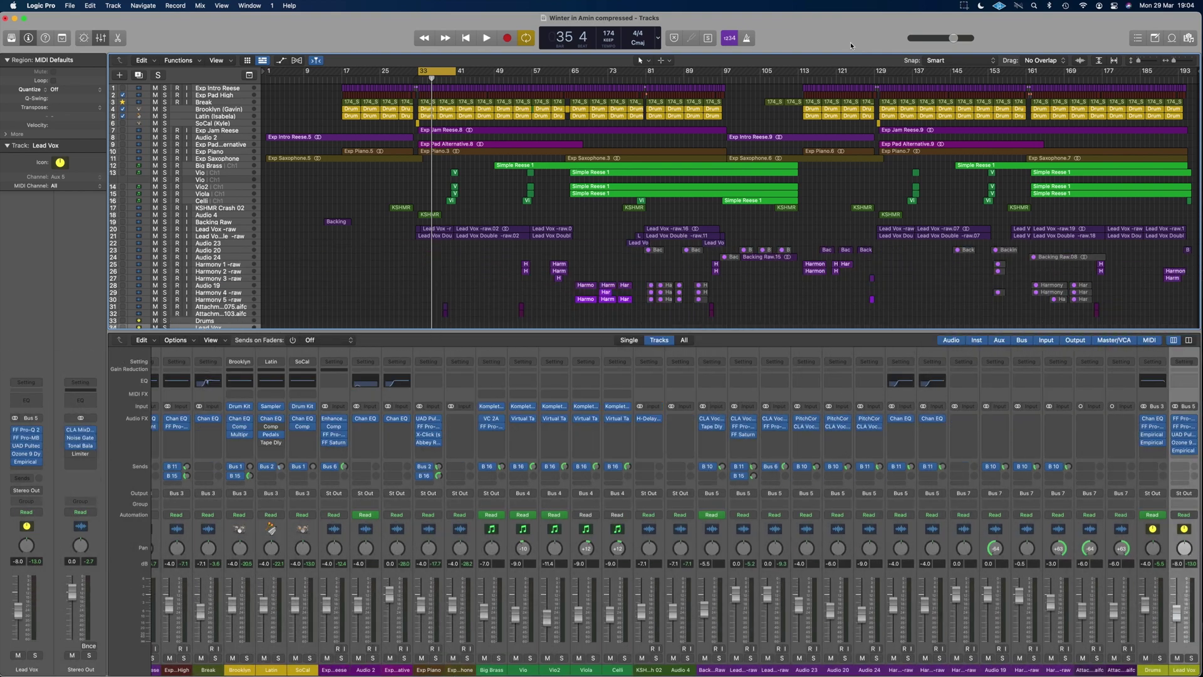
# - Solo the Lead Vox bus in the mixer and play the cycled section from bar 33 to hear the raw vocals
pyautogui.press('space')
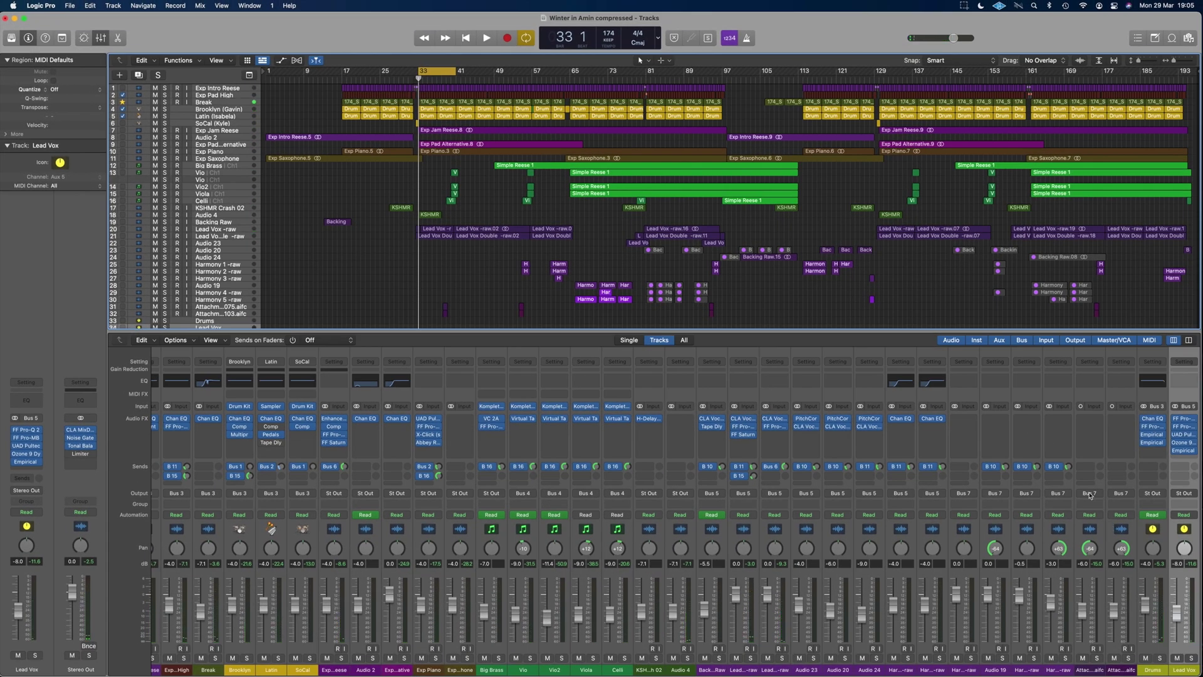
pyautogui.hscroll(6, 1064, 660)
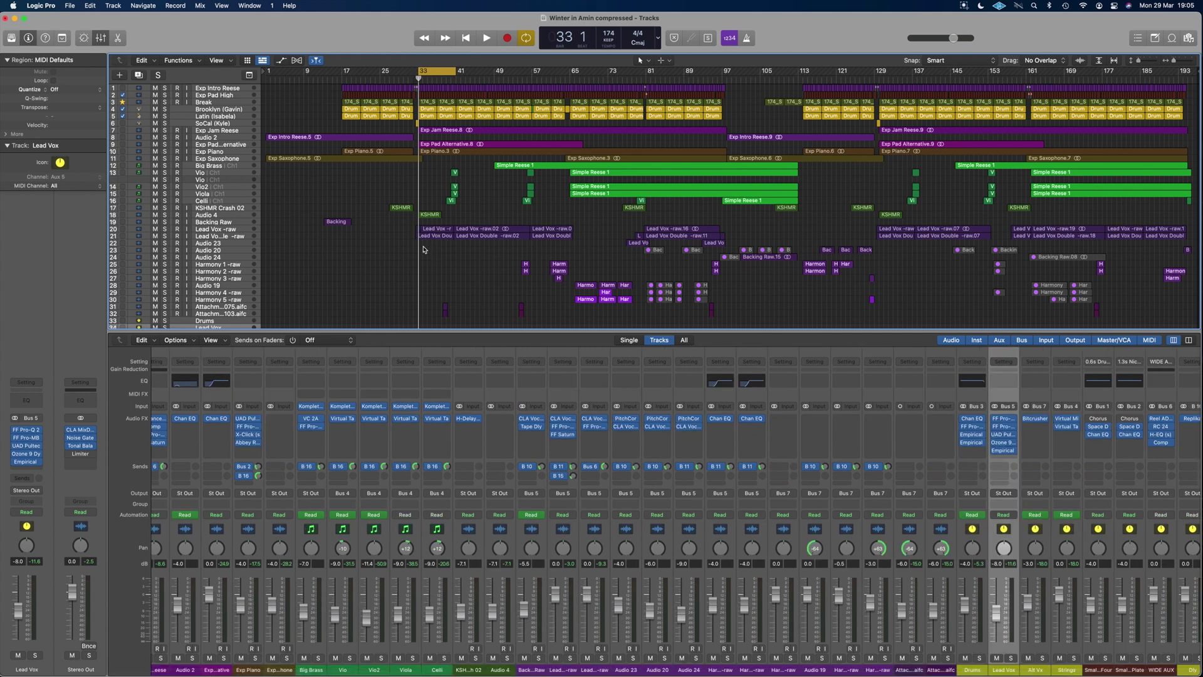
pyautogui.click(1011, 658)
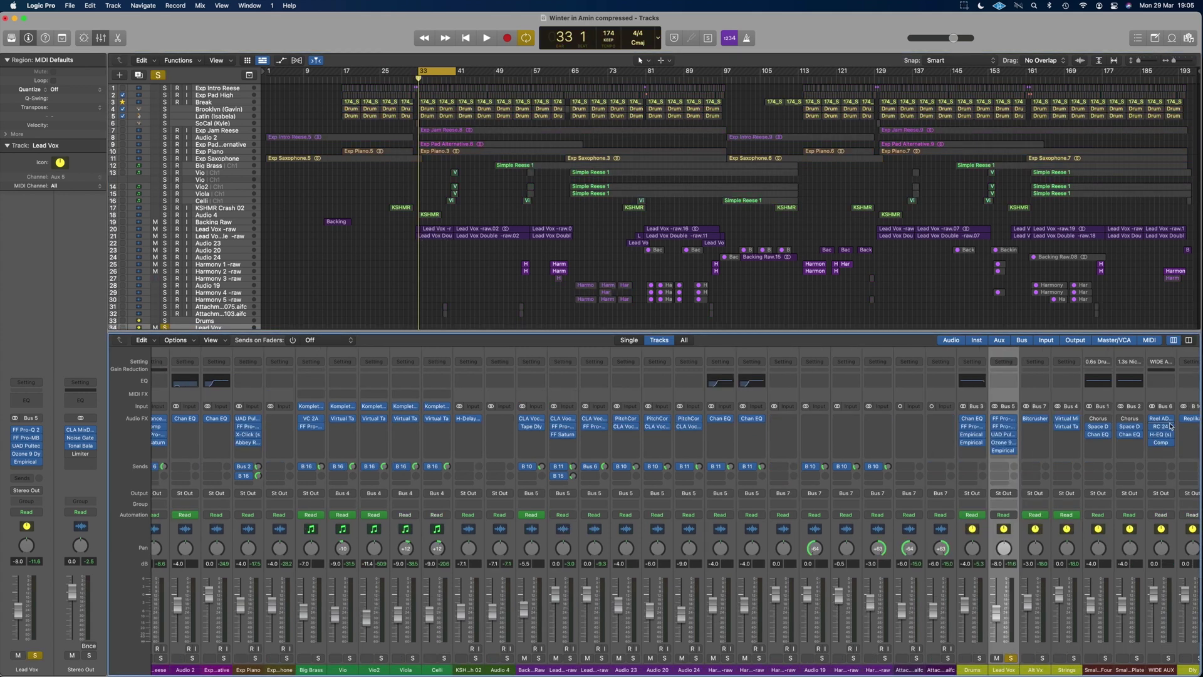
pyautogui.press('space')
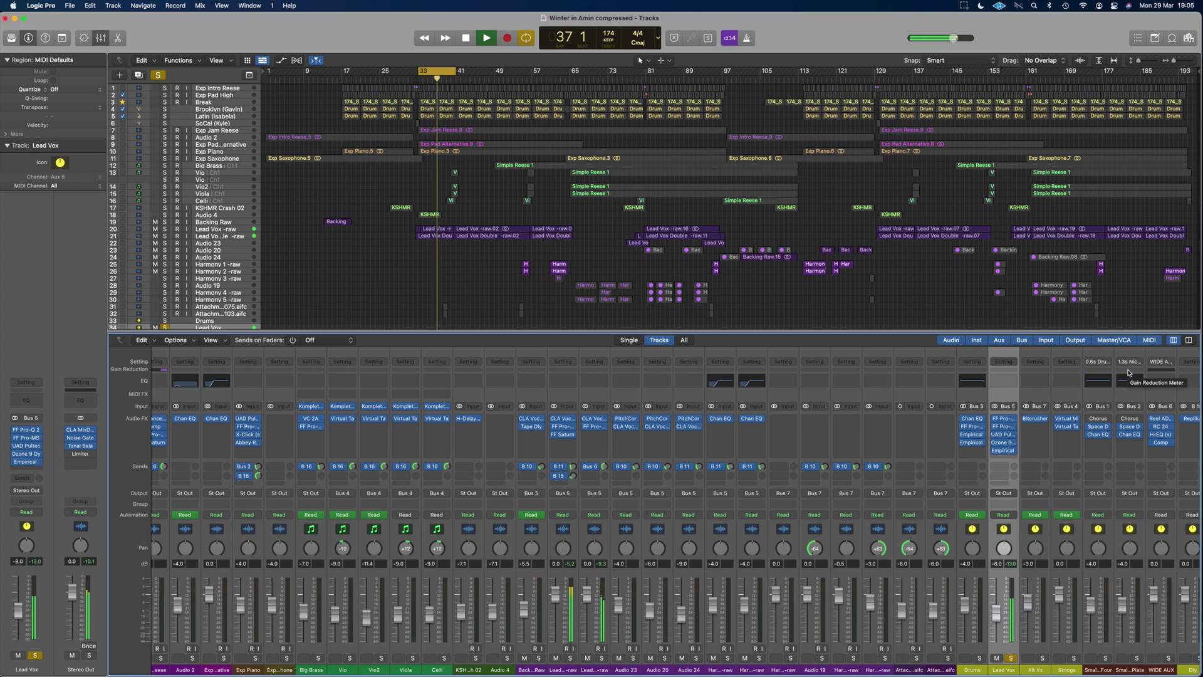
pyautogui.scroll(5, 463, 259)
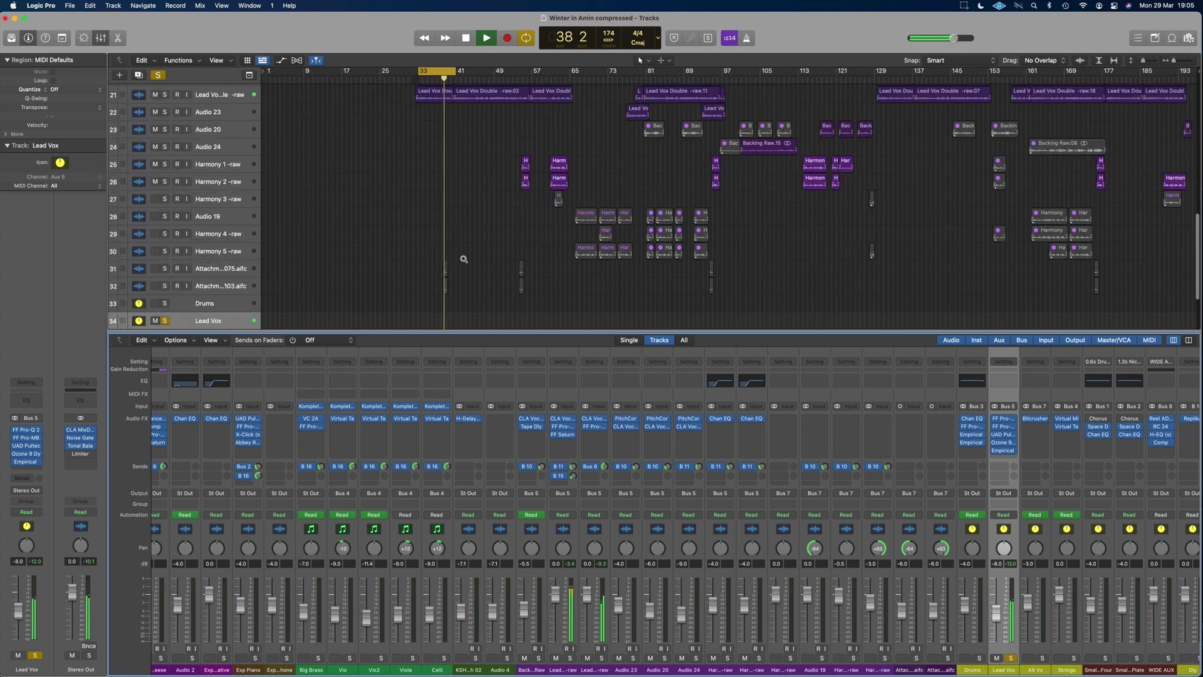
pyautogui.scroll(8, 462, 258)
pyautogui.scroll(4, 462, 258)
pyautogui.scroll(-6, 462, 258)
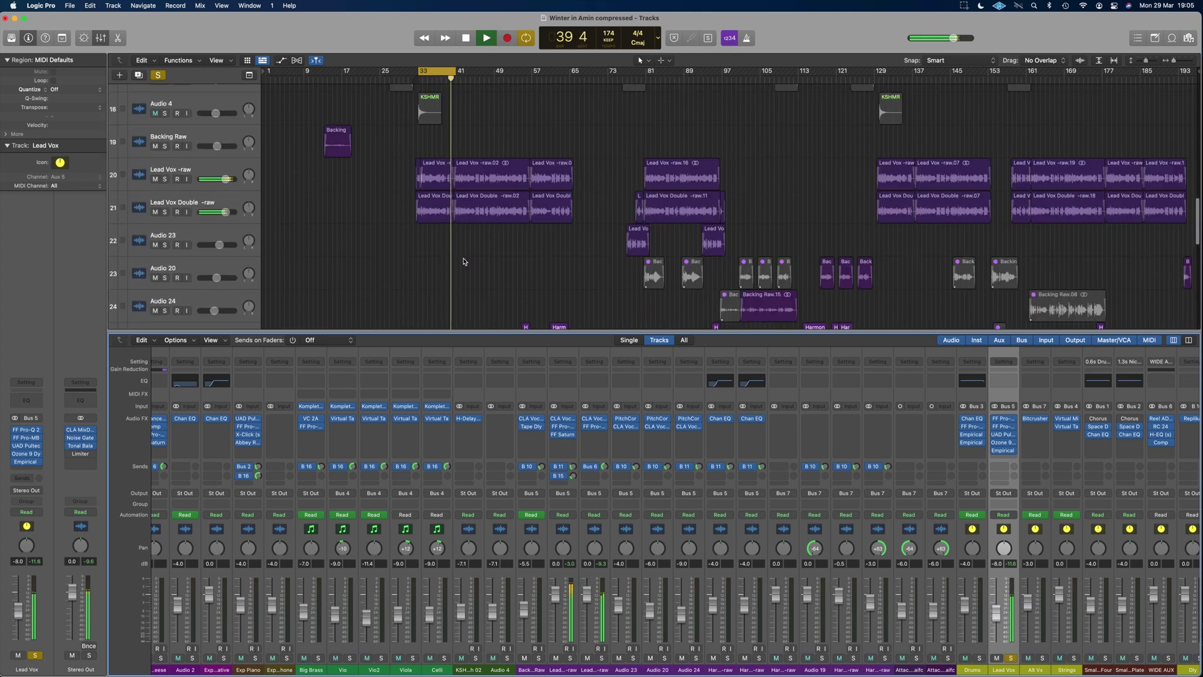
pyautogui.press('space')
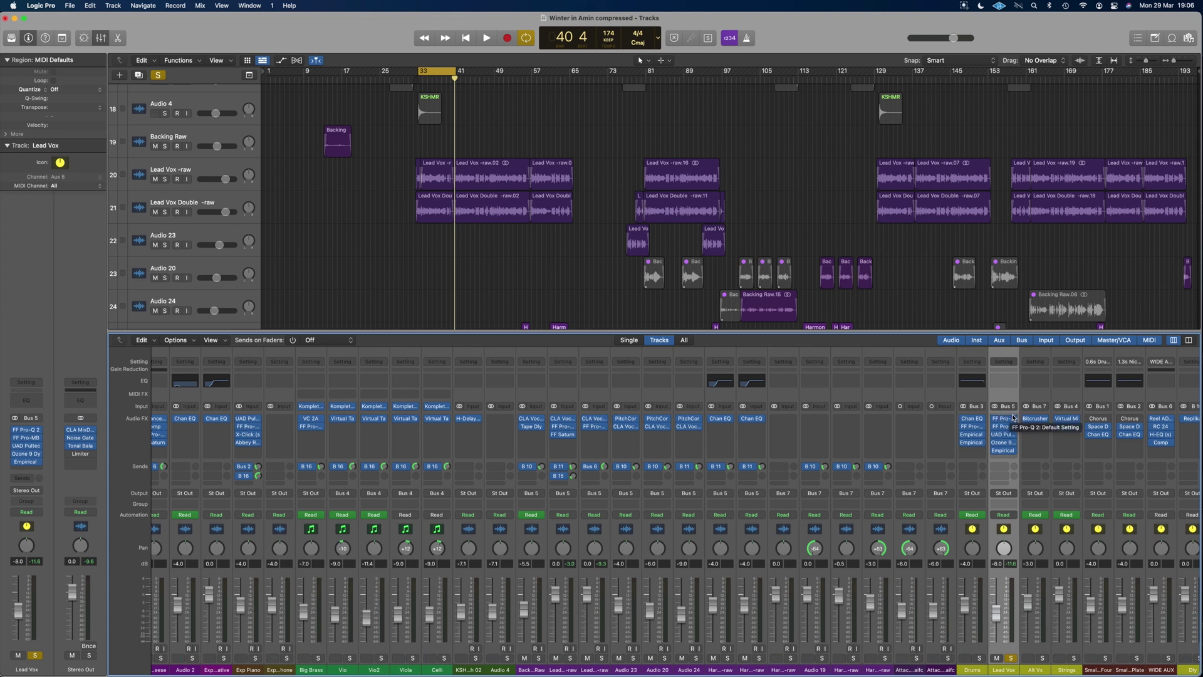
# - Insert DeEsser 2 in the first effect slot of the Lead Vox bus and enlarge its window to 118%
pyautogui.click(1010, 418)
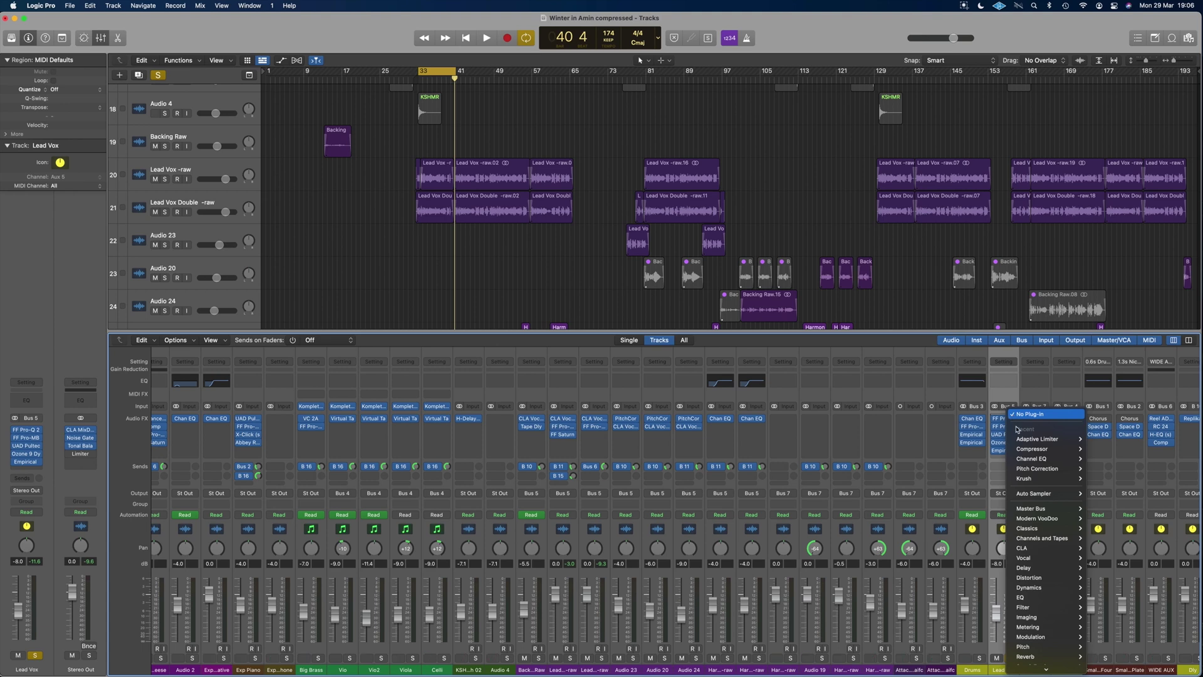
pyautogui.click(1017, 429)
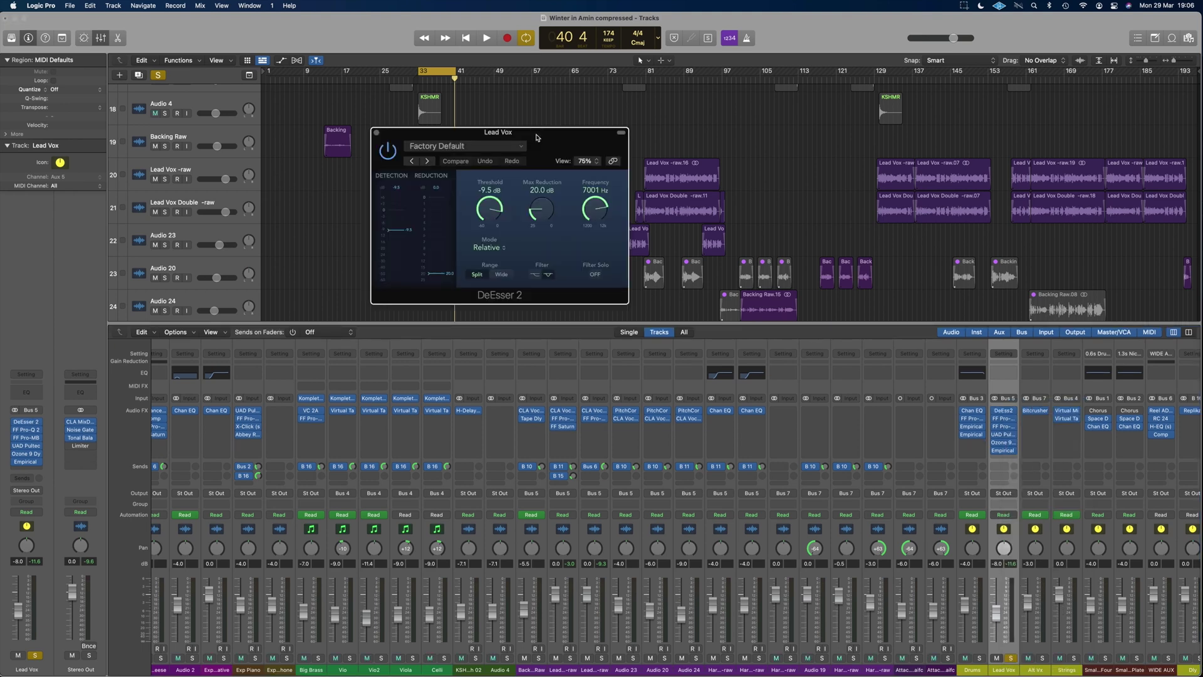
pyautogui.moveTo(625, 303); pyautogui.dragTo(773, 368)
pyautogui.moveTo(596, 136); pyautogui.dragTo(669, 185)
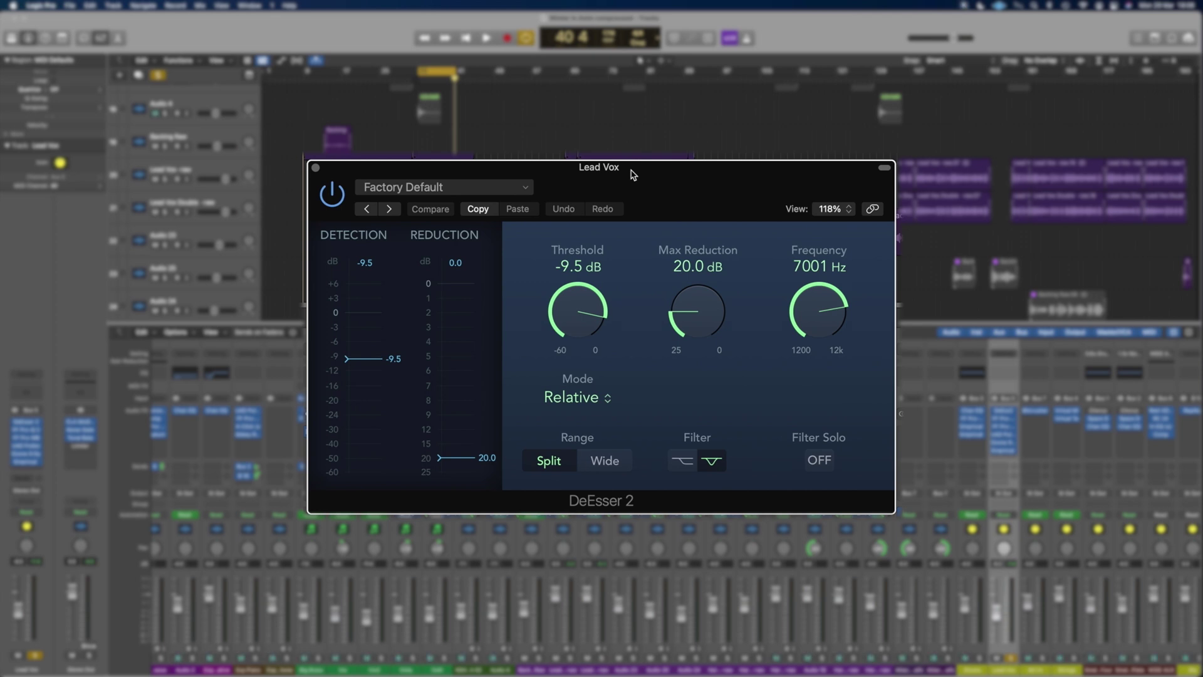
# - Play the vocal through the DeEsser and compare its shelf and peak filters and its Wide and Split ranges, finishing on peak and Split
pyautogui.press('space')
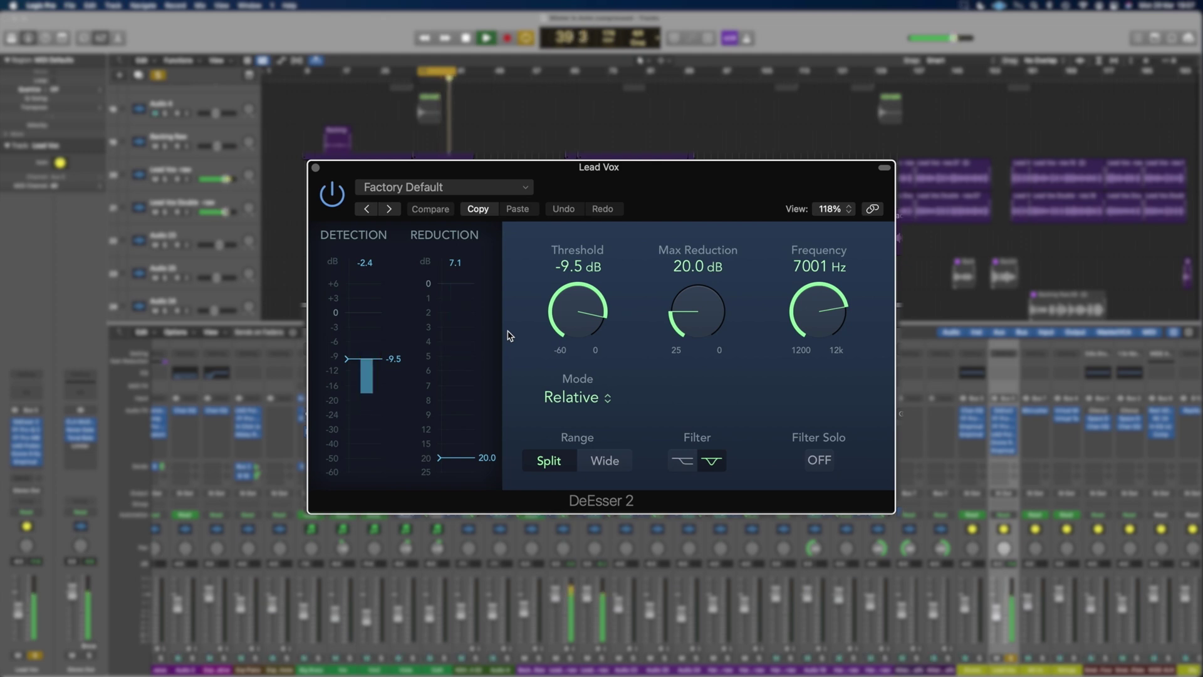
pyautogui.press('space')
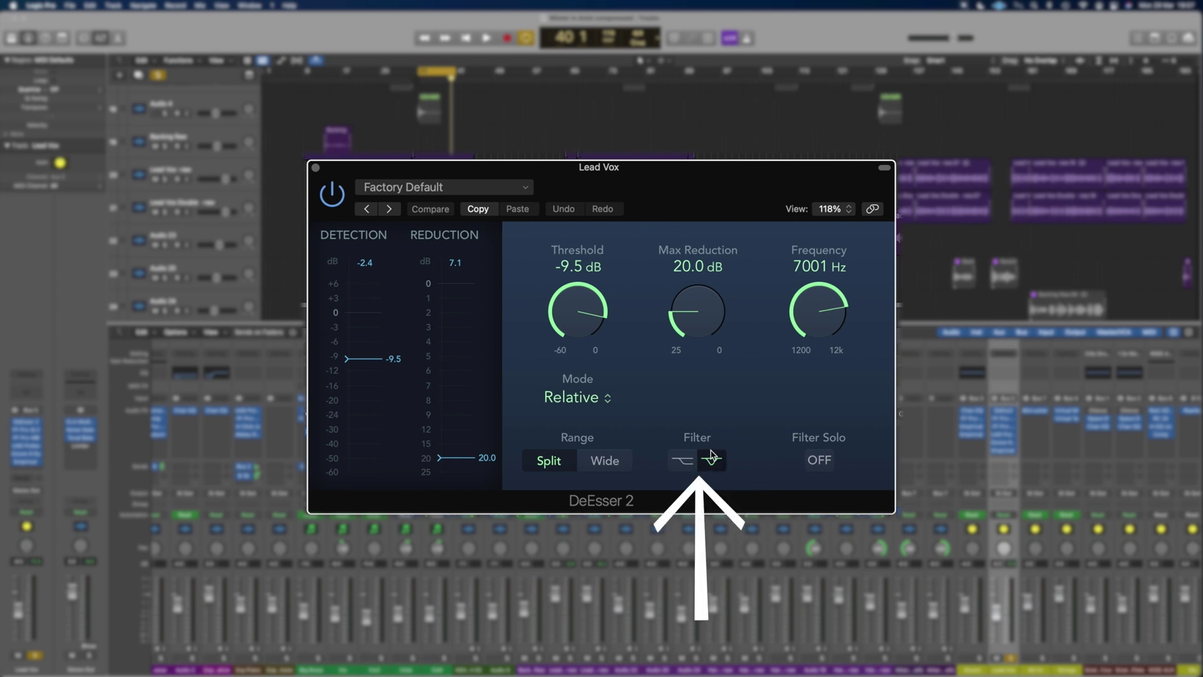
pyautogui.click(683, 464)
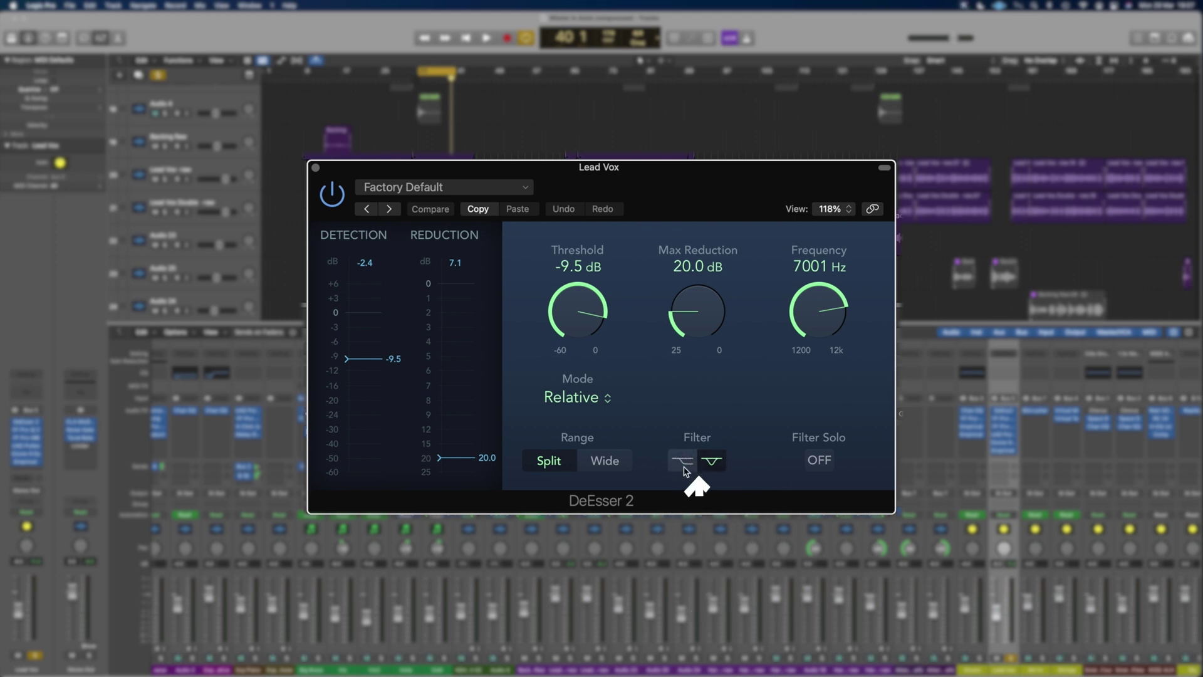
pyautogui.click(683, 462)
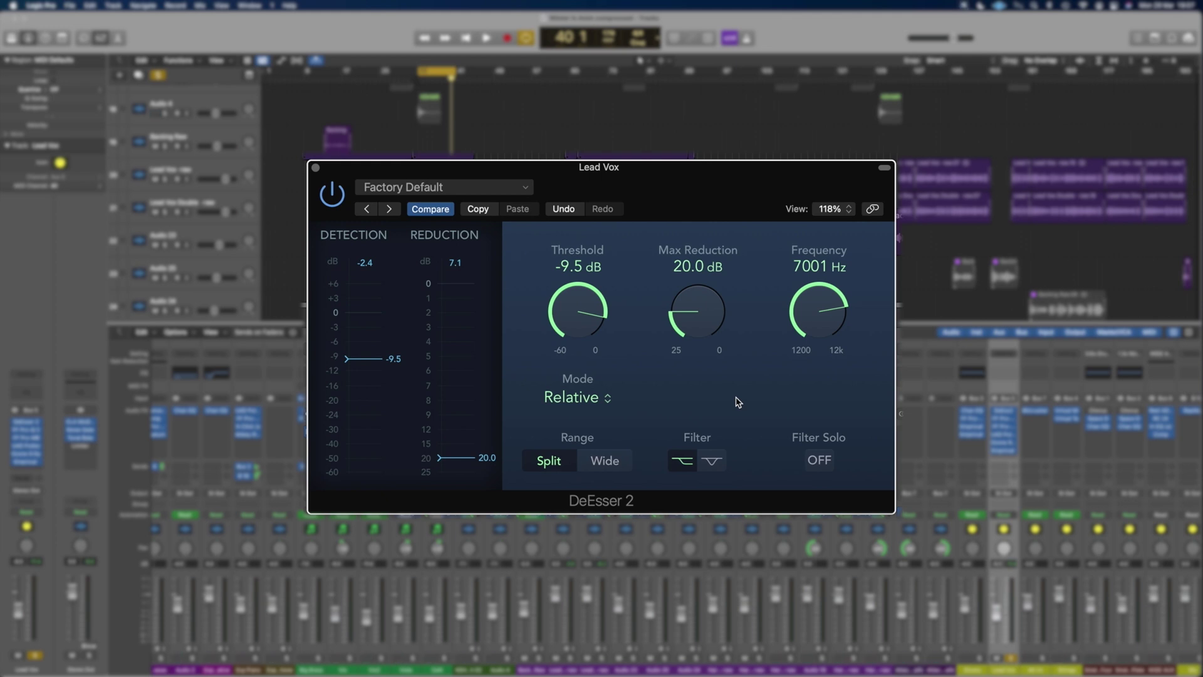
pyautogui.press('space')
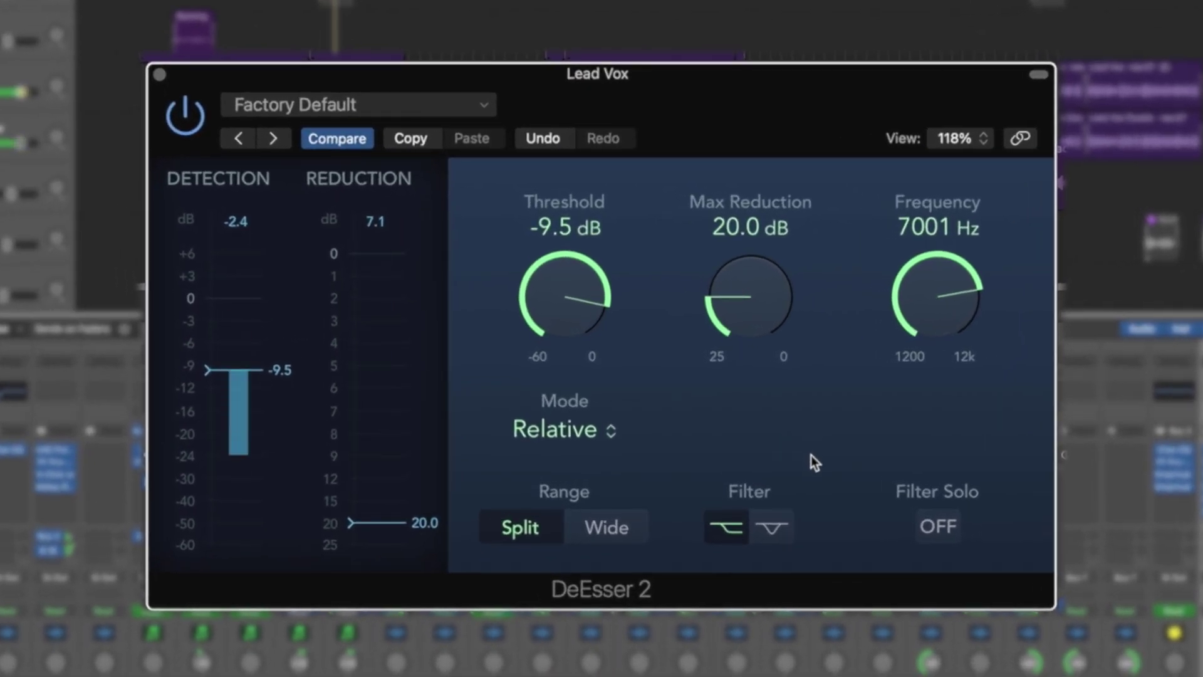
pyautogui.click(781, 534)
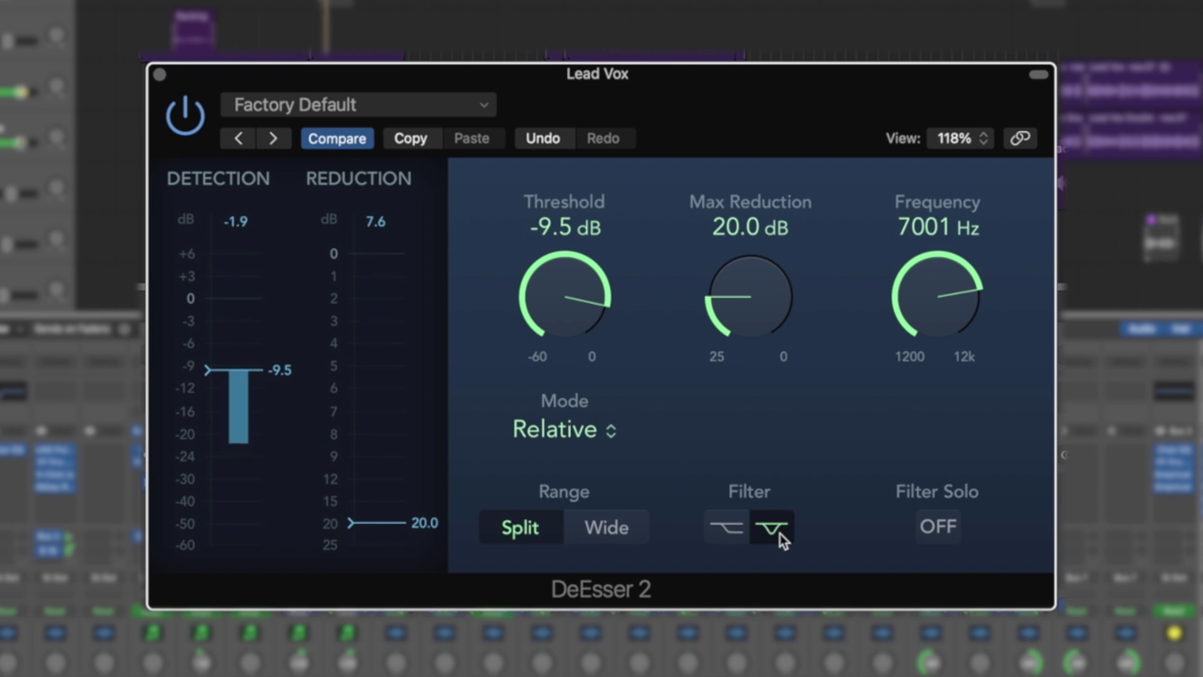
pyautogui.click(728, 528)
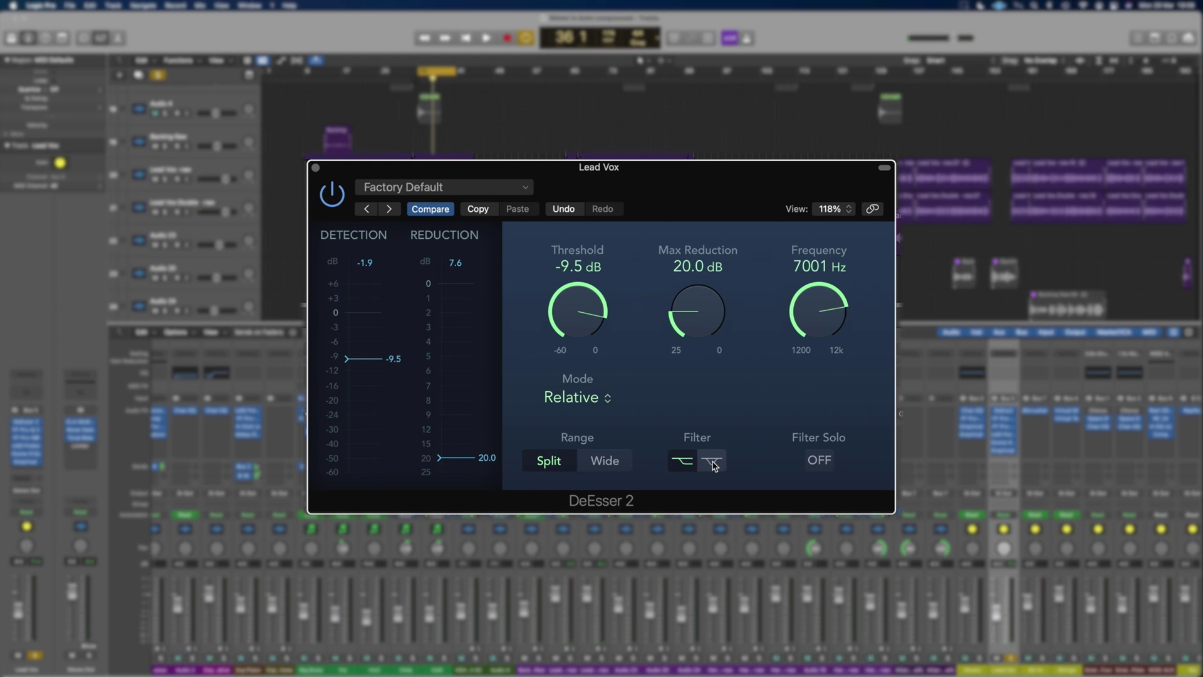
pyautogui.click(713, 464)
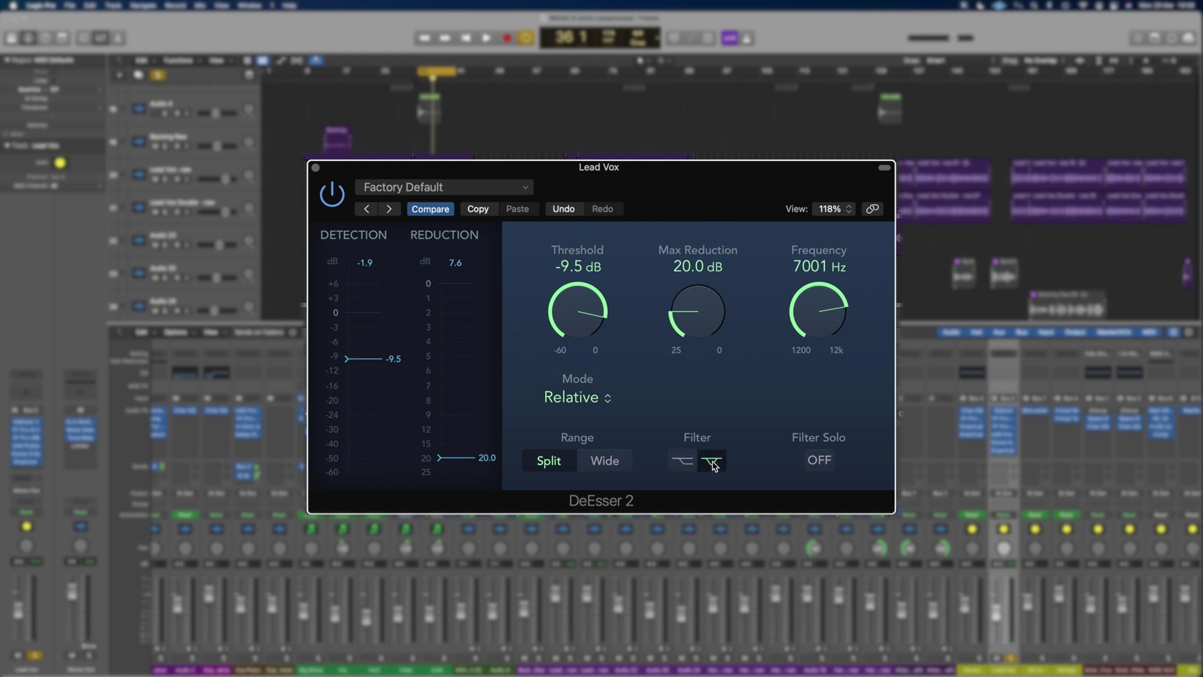
pyautogui.click(609, 466)
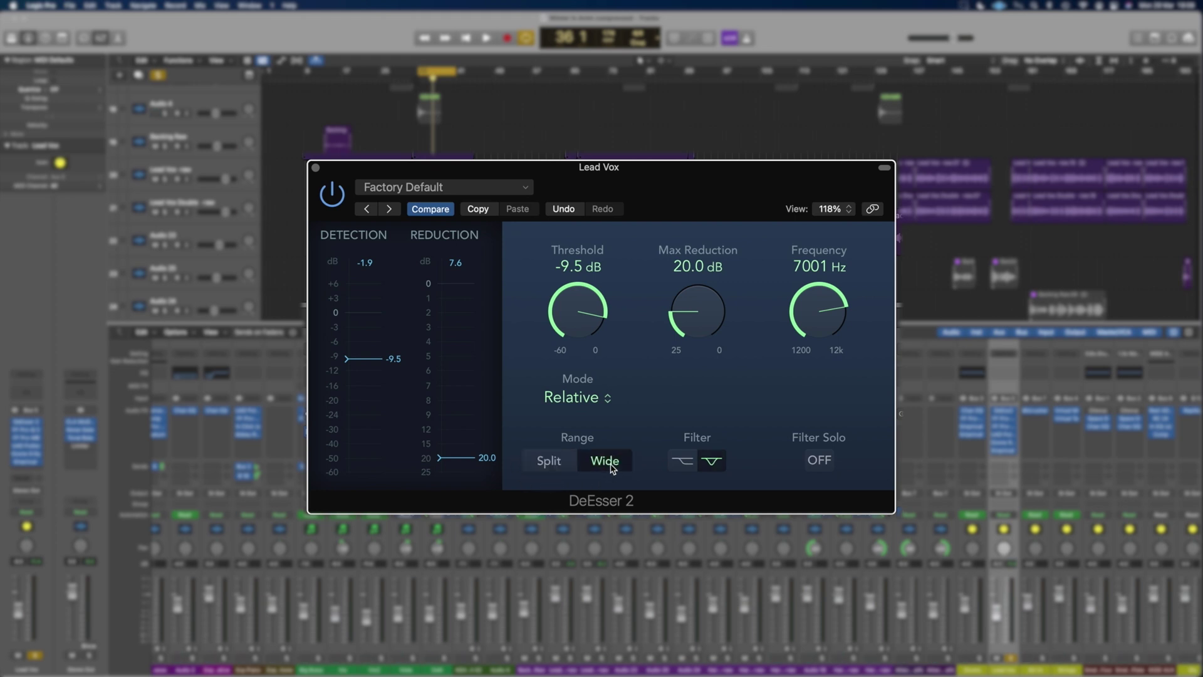
pyautogui.click(537, 468)
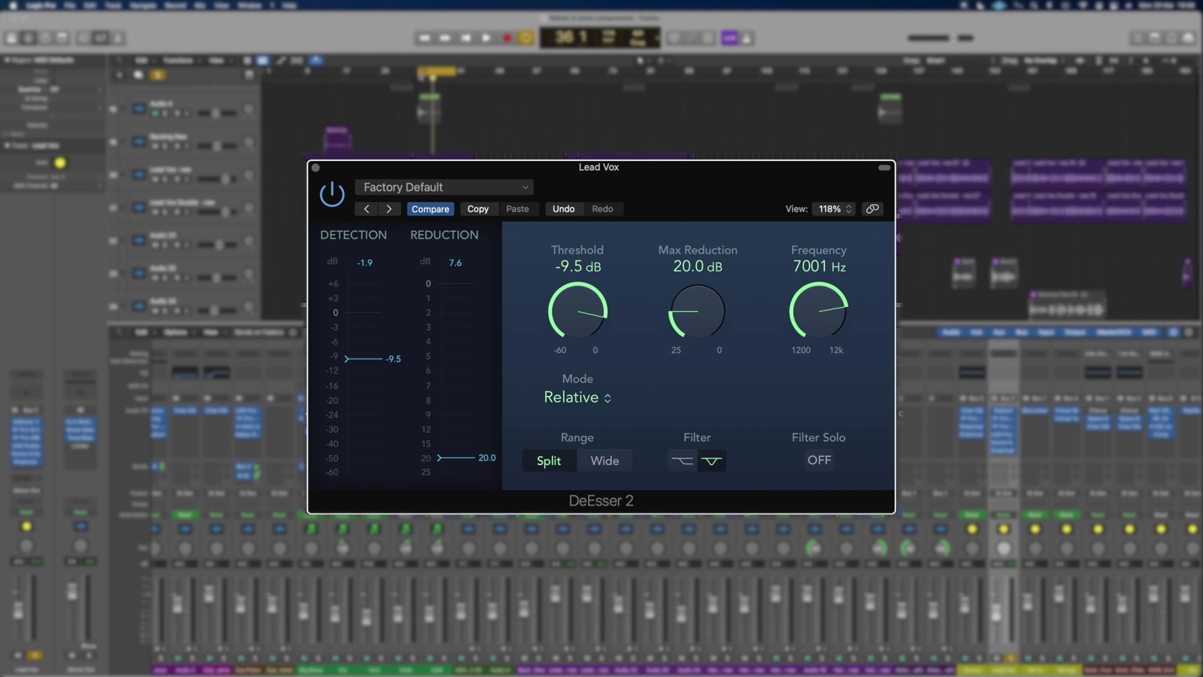
# - Shorten the cycle region to start at about bar 38, turn on the DeEsser's Filter Solo and loop the vocal
pyautogui.moveTo(420, 70); pyautogui.dragTo(447, 71)
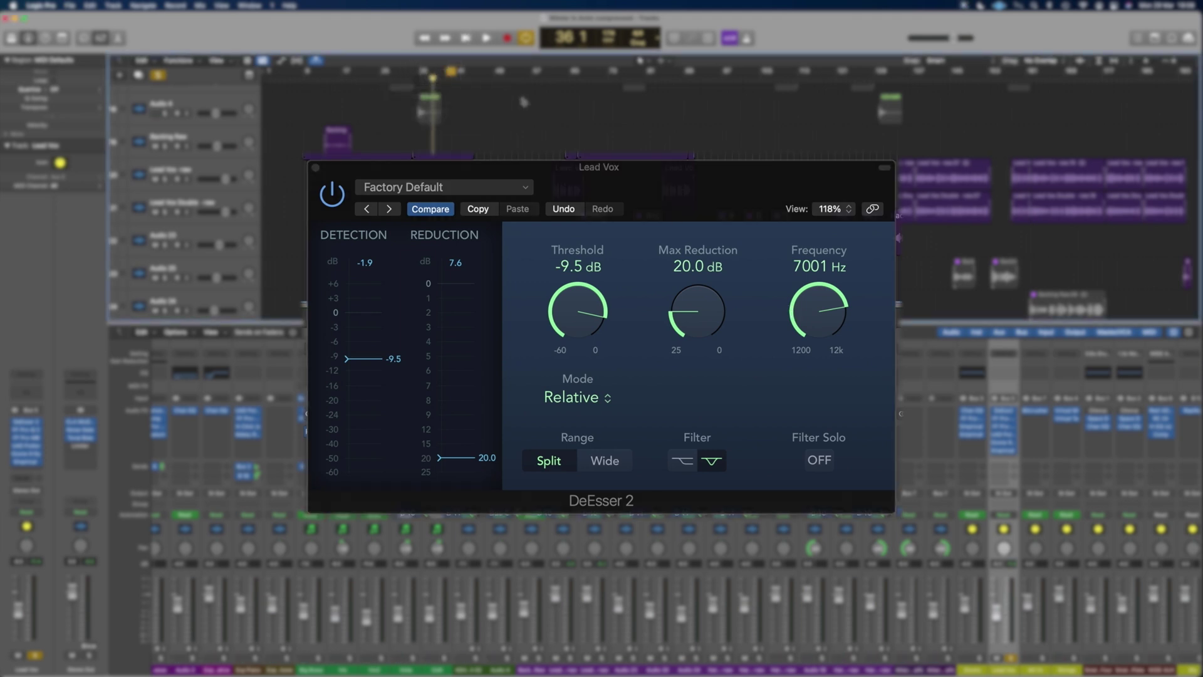
pyautogui.press('space')
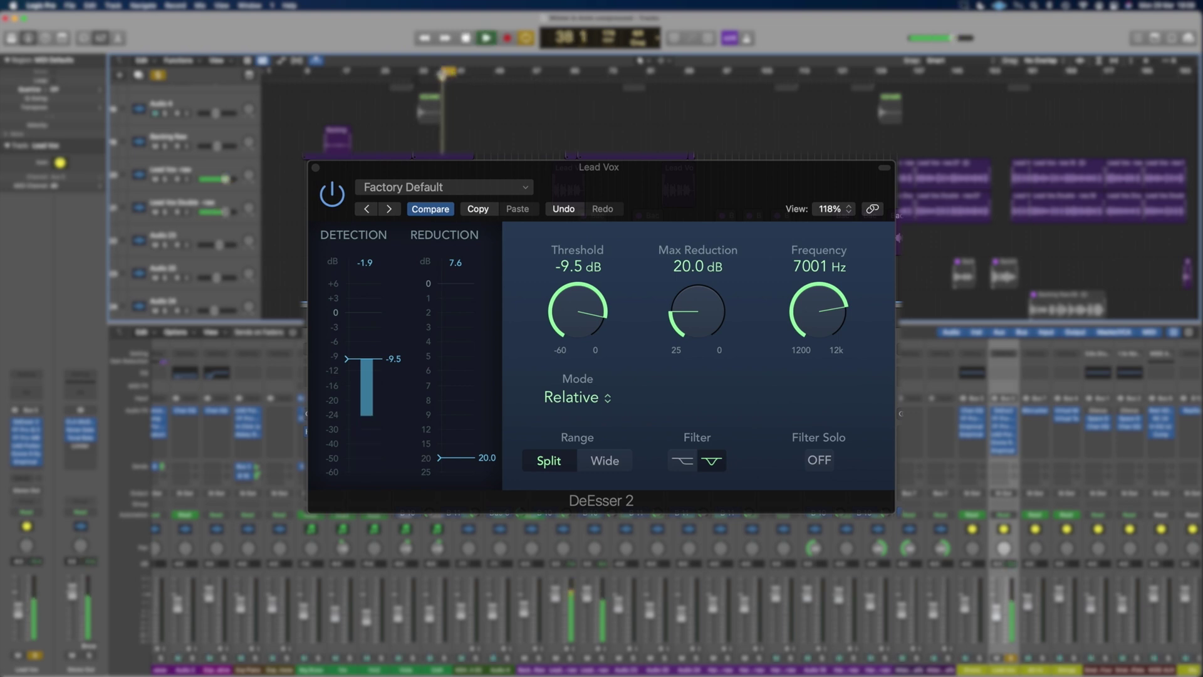
pyautogui.press('space')
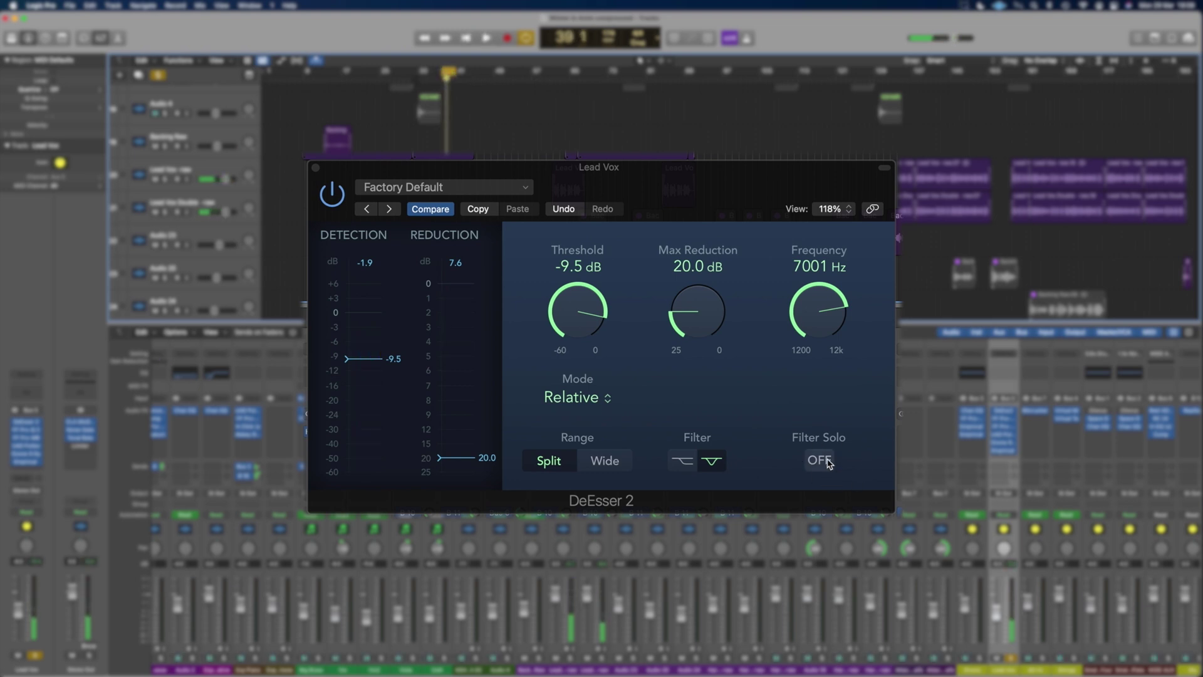
pyautogui.click(827, 461)
pyautogui.press('space')
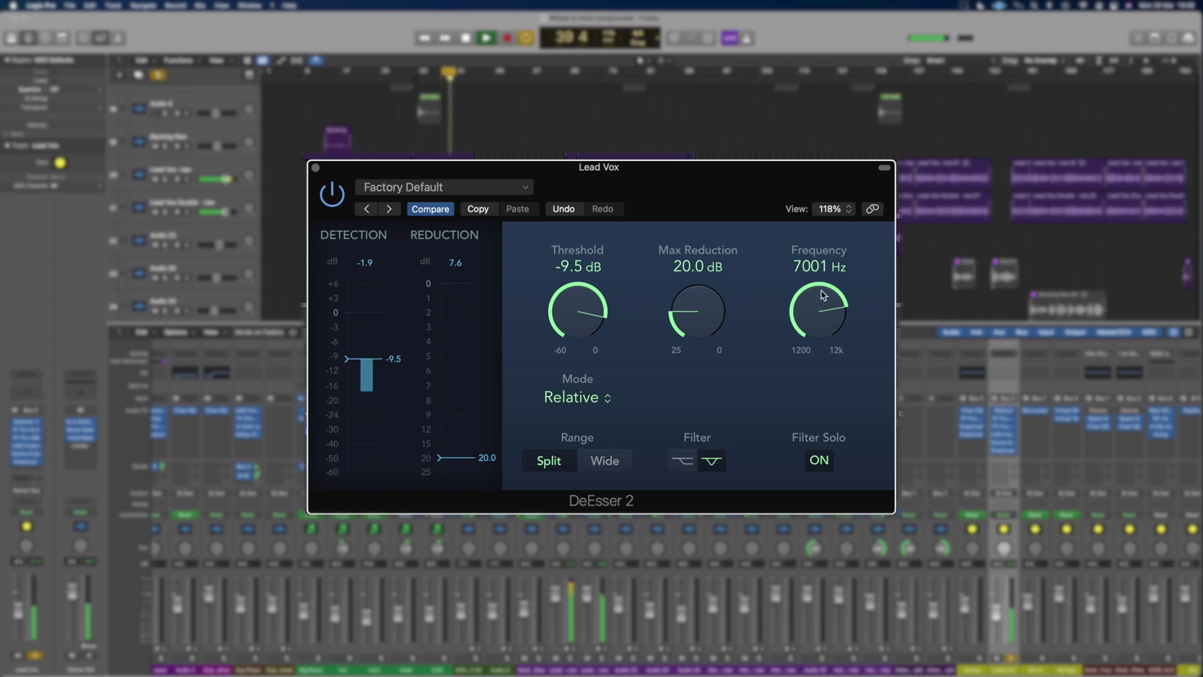
# - With Filter Solo active, compare the Wide range and shelf filter against the current settings, finishing on Split with the peak filter
pyautogui.click(604, 471)
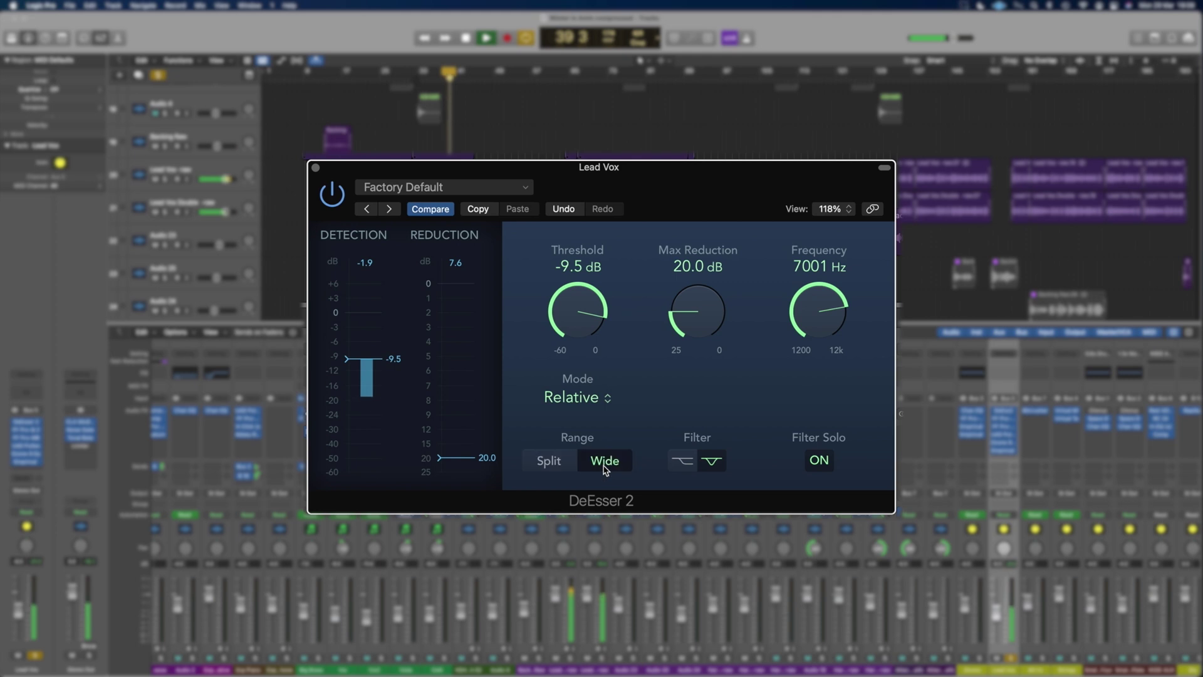
pyautogui.click(681, 463)
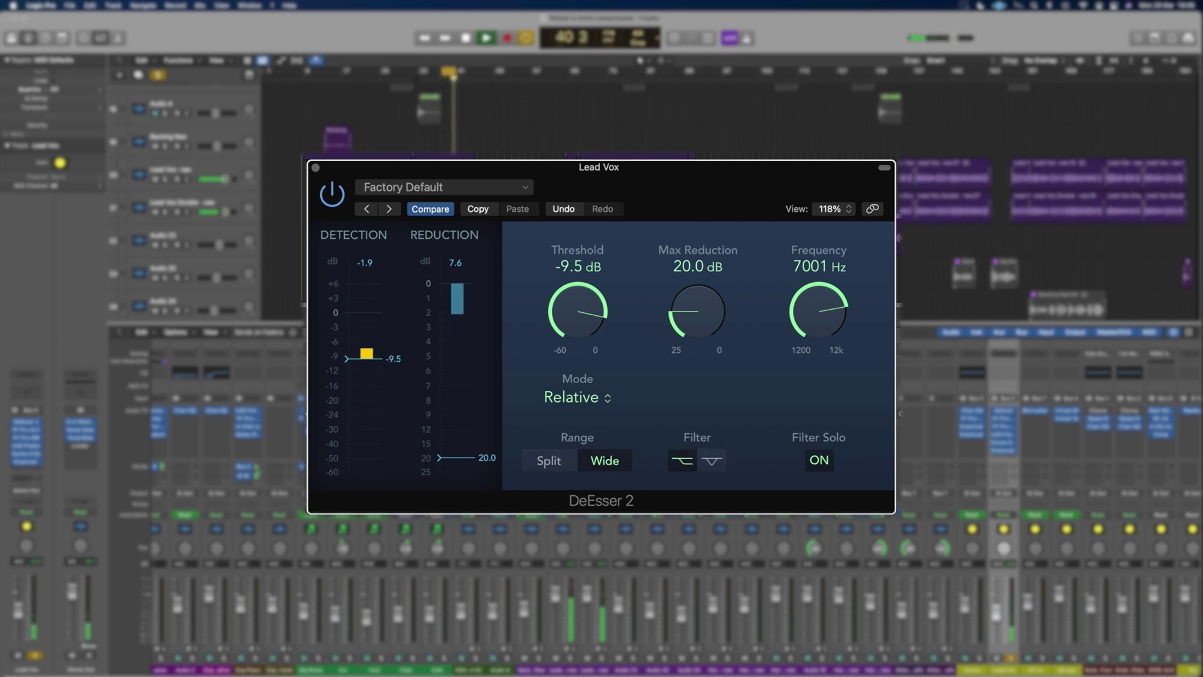
pyautogui.click(549, 462)
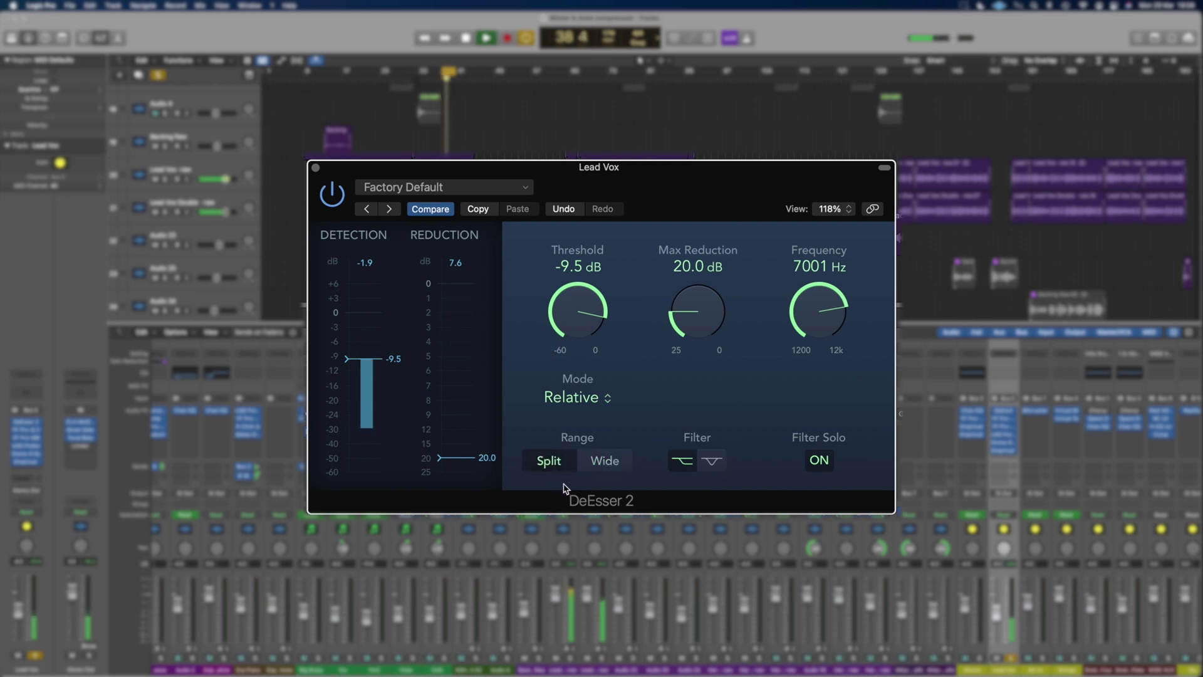
pyautogui.click(713, 462)
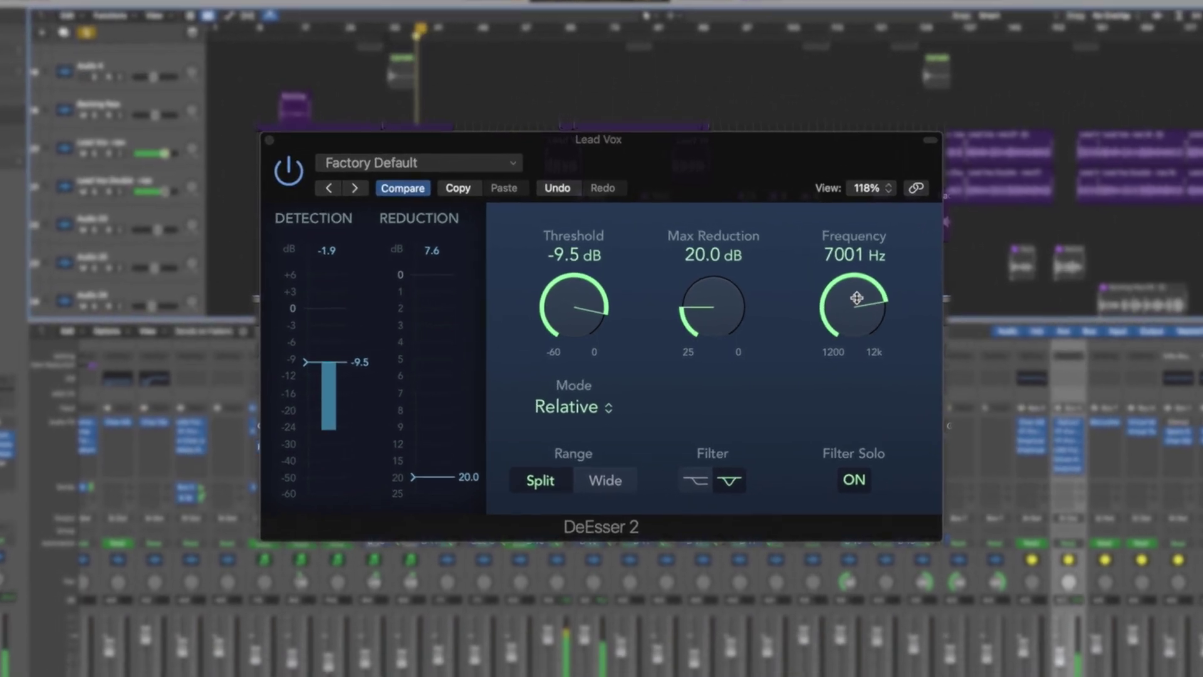
# - Set the DeEsser's frequency to 7442 Hz and its max reduction to 8.5 dB while the vocal loops
pyautogui.moveTo(822, 311); pyautogui.dragTo(822, 315)
pyautogui.moveTo(918, 305); pyautogui.dragTo(962, 282)
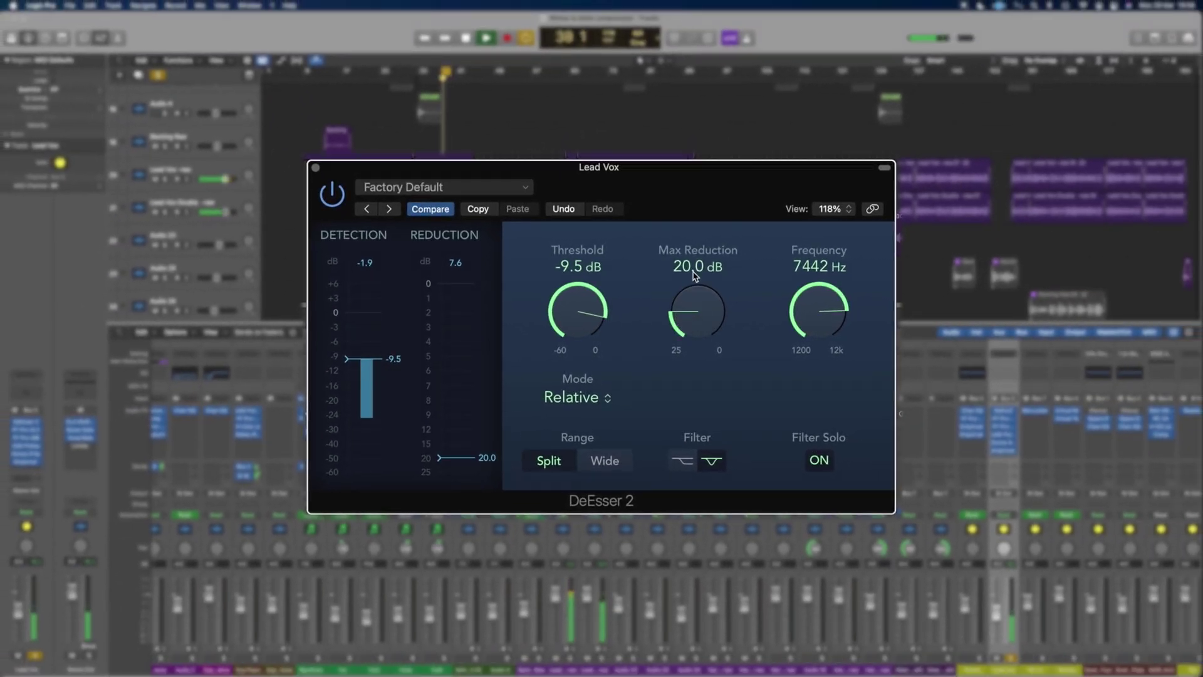
pyautogui.doubleClick(694, 271)
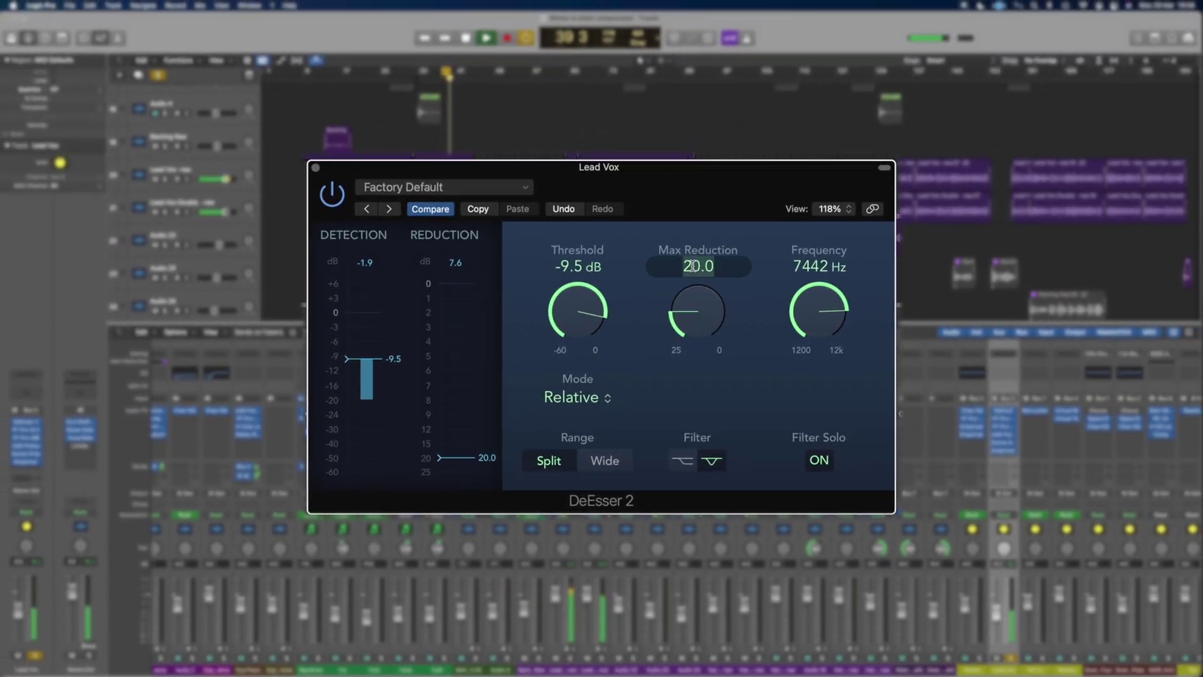
pyautogui.write('9')
pyautogui.press('Return')
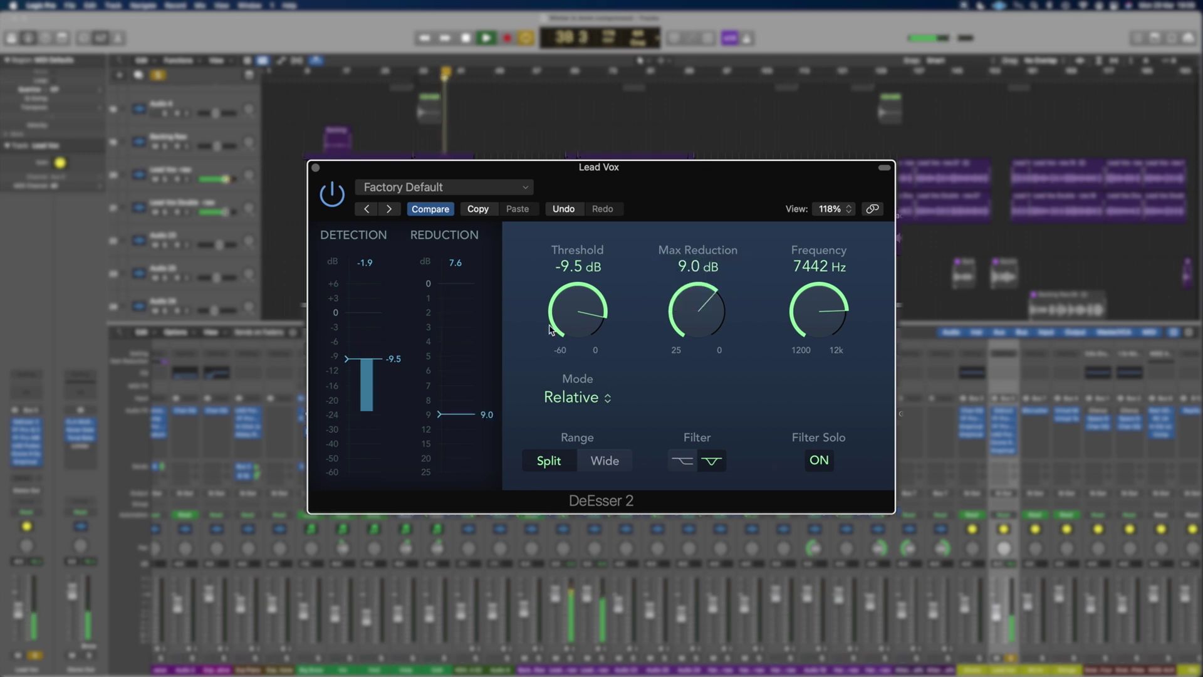
pyautogui.moveTo(456, 418)
pyautogui.mouseDown()
pyautogui.moveTo(457, 385)
pyautogui.moveTo(457, 407)
pyautogui.mouseUp()
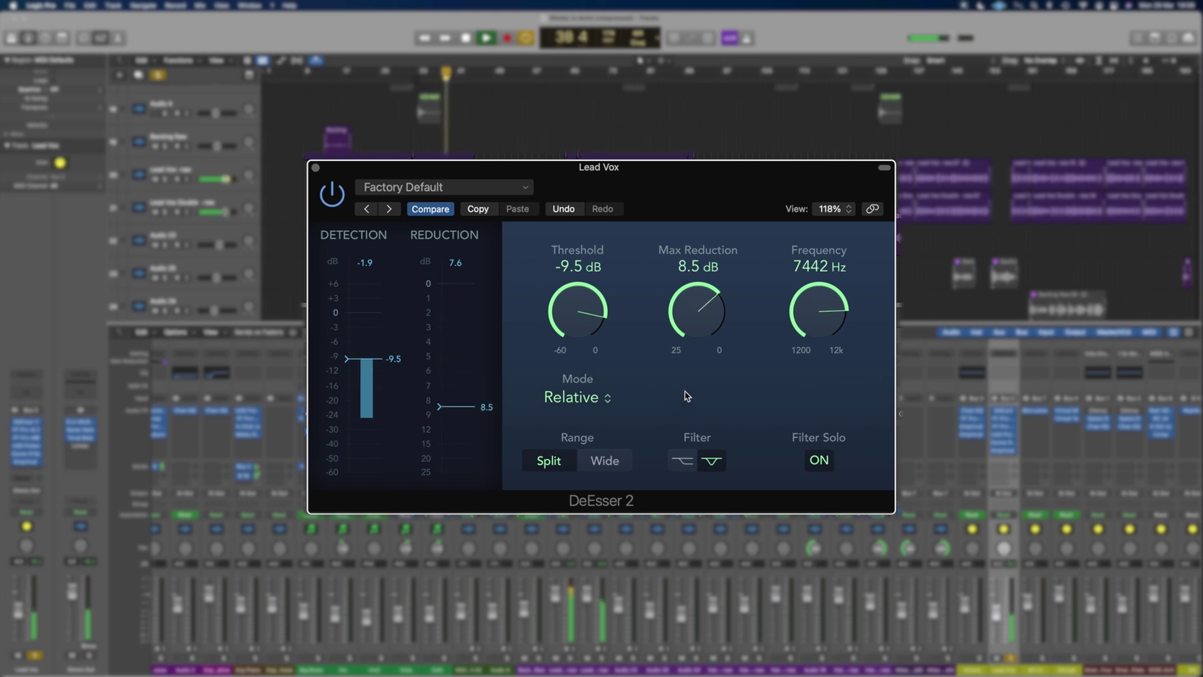
# - Stop playback and extend the cycle region's start back to bar 33
pyautogui.click(486, 37)
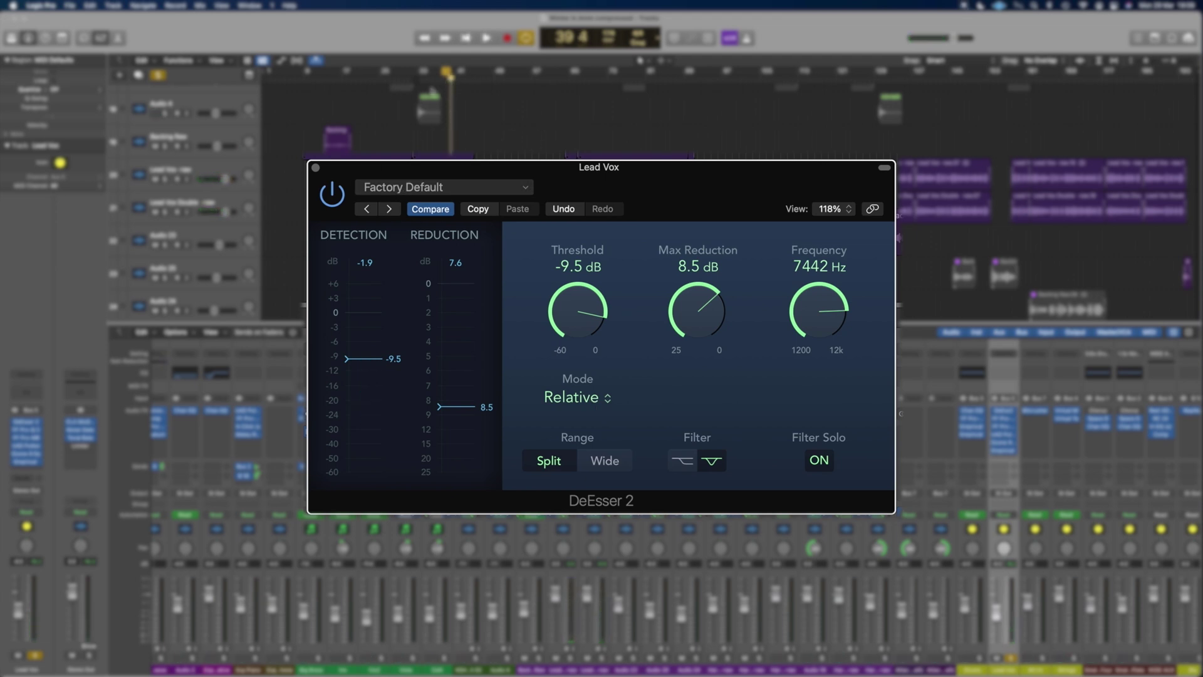
pyautogui.click(667, 143)
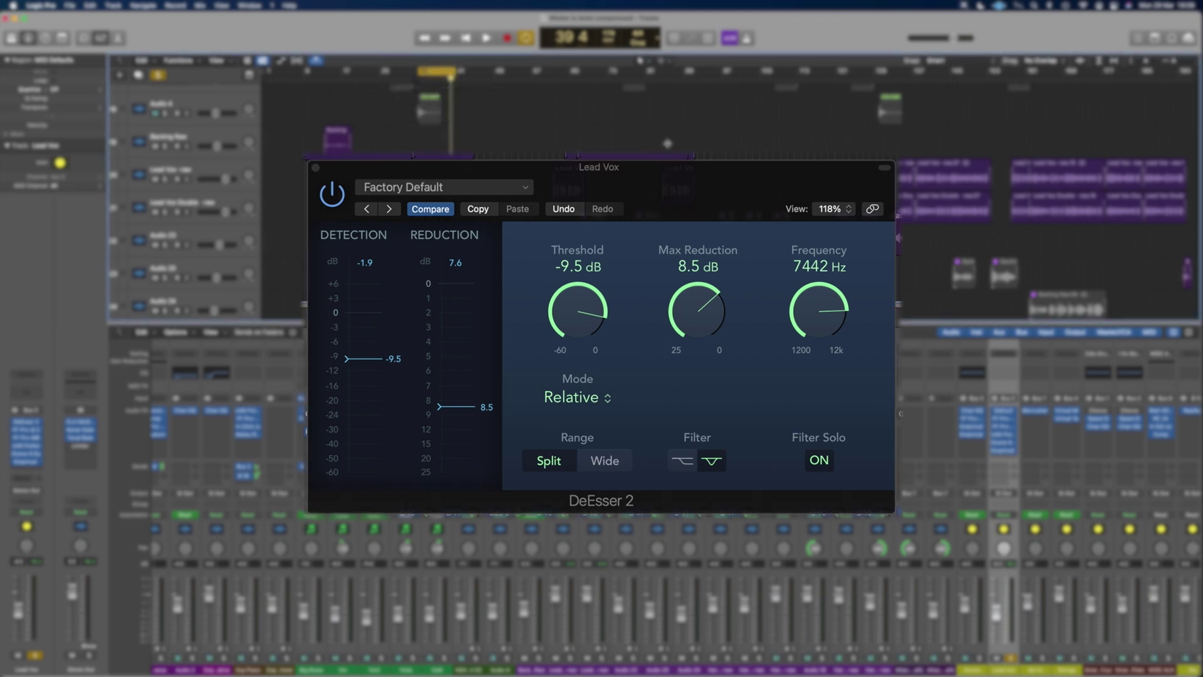
# - Audition the vocal, turn off Filter Solo, and compare playback with the DeEsser bypassed and active, leaving it active
pyautogui.press('space')
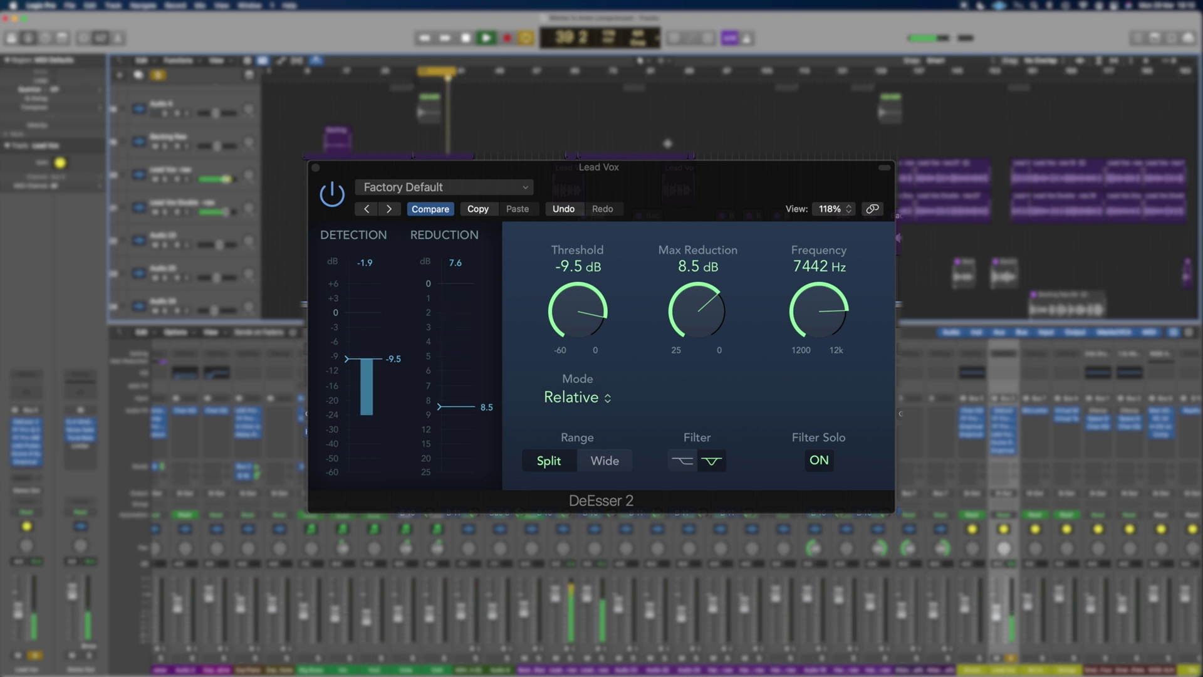
pyautogui.press('space')
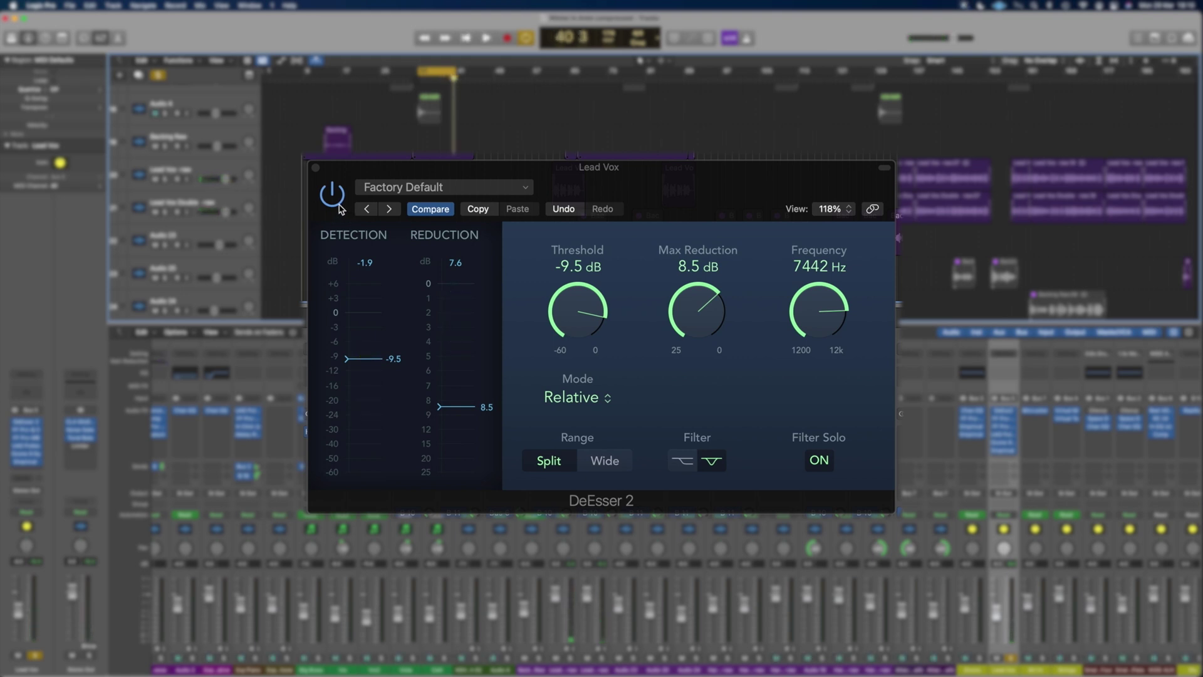
pyautogui.click(337, 201)
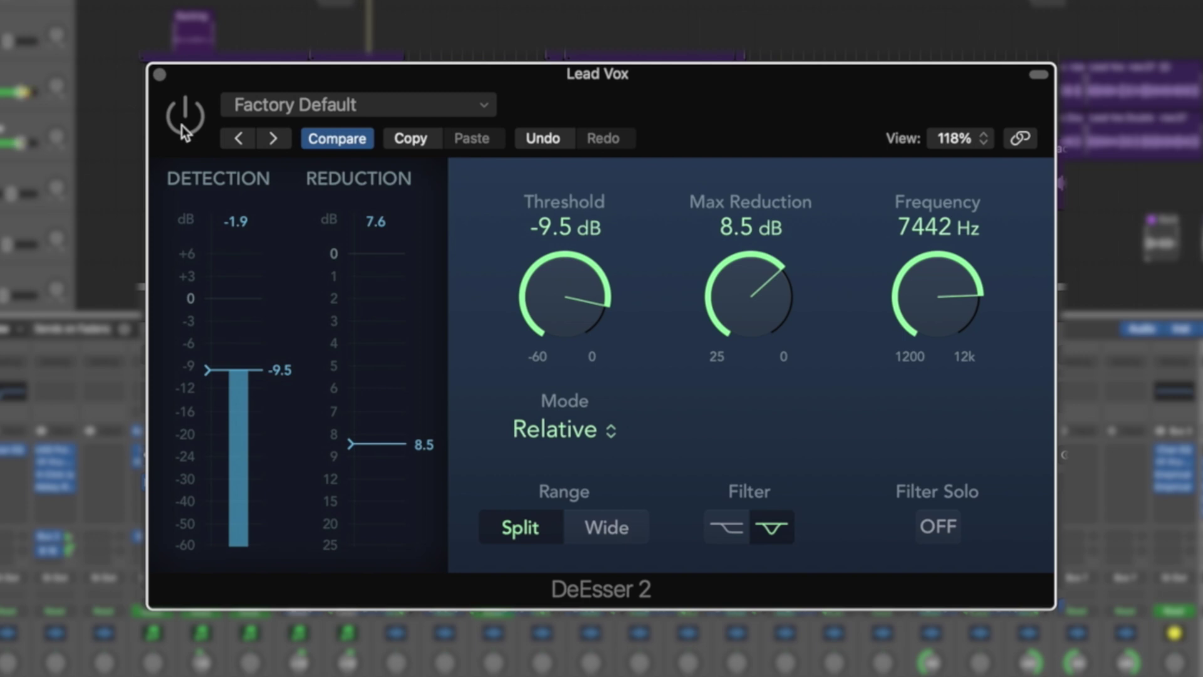
pyautogui.click(184, 117)
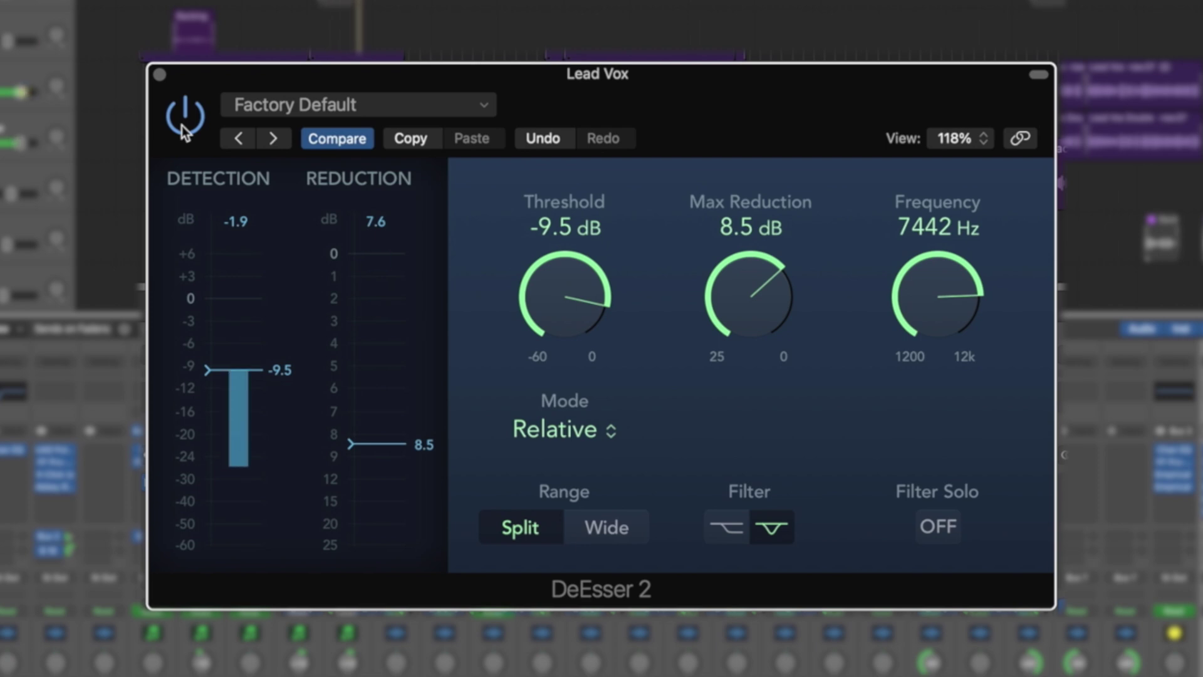
pyautogui.click(182, 125)
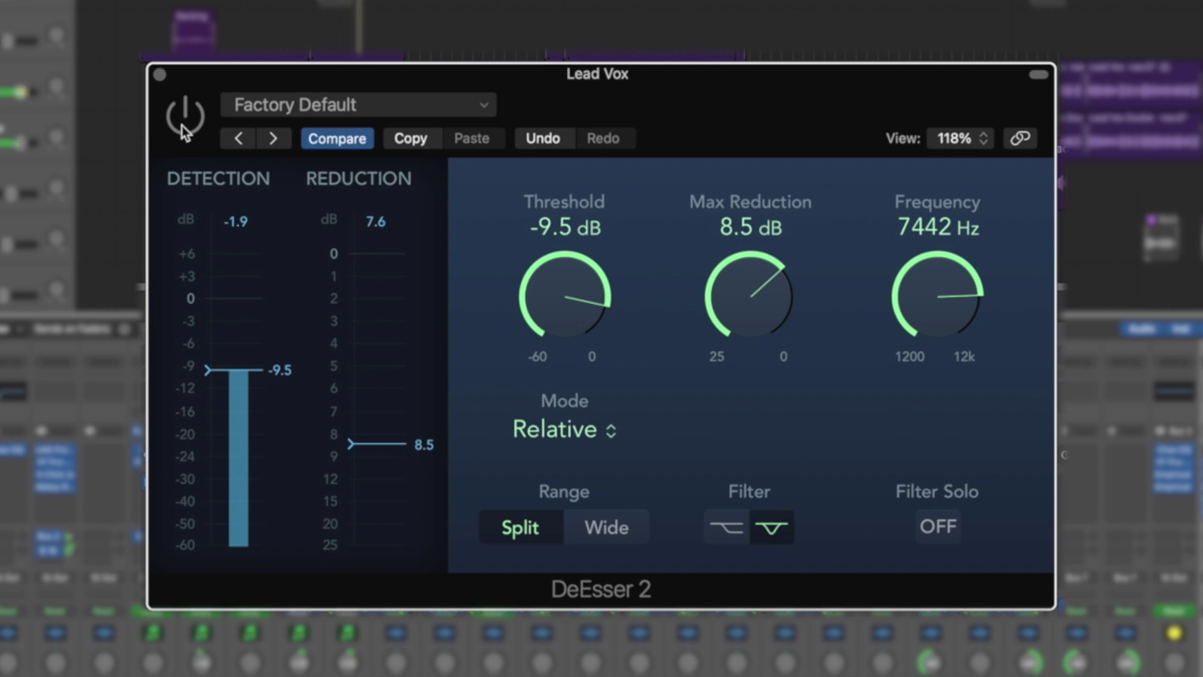
pyautogui.click(183, 119)
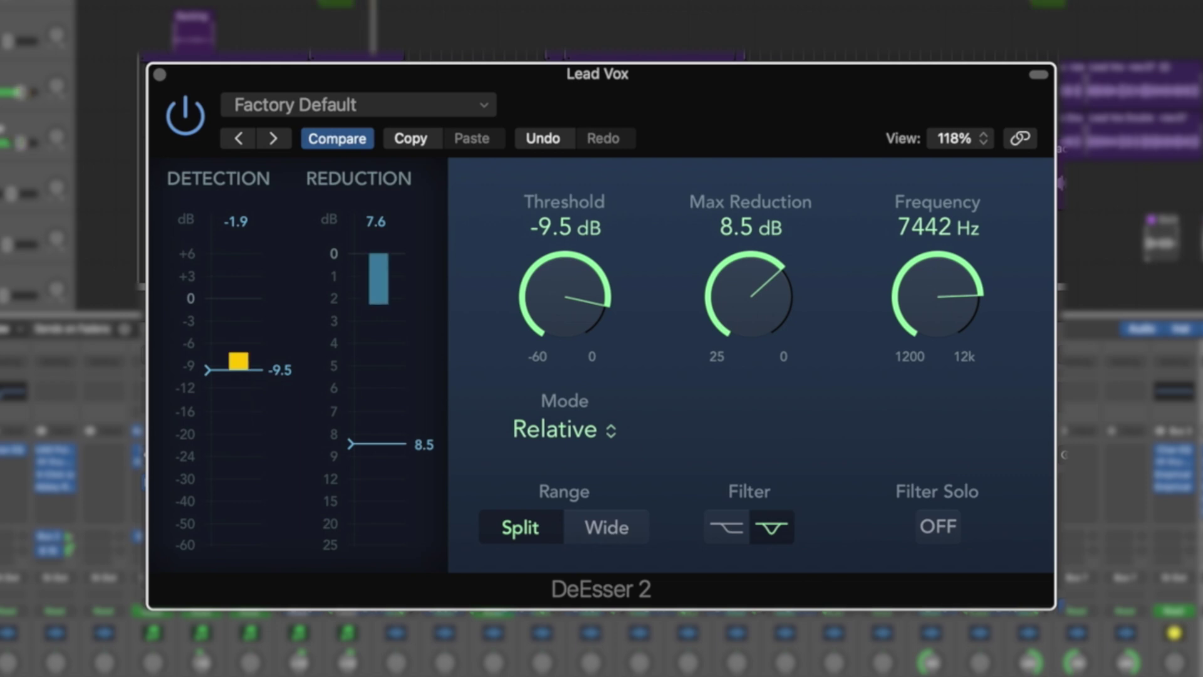